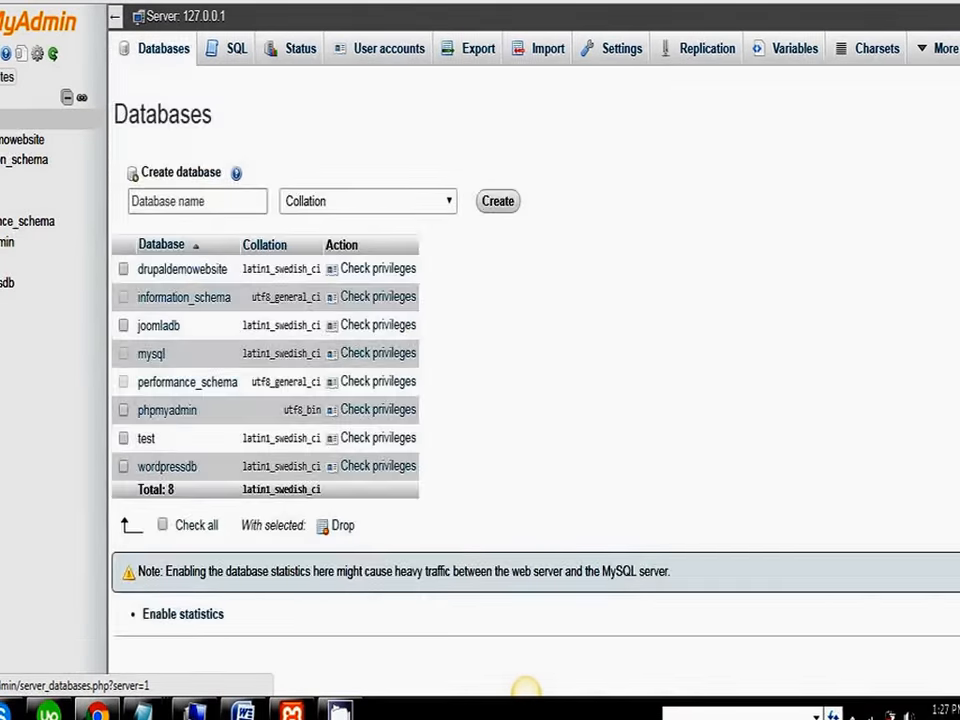
Step: Create a new database named JoomlaData with the default collation
{"action": "left_click", "coordinate": [160, 200]}
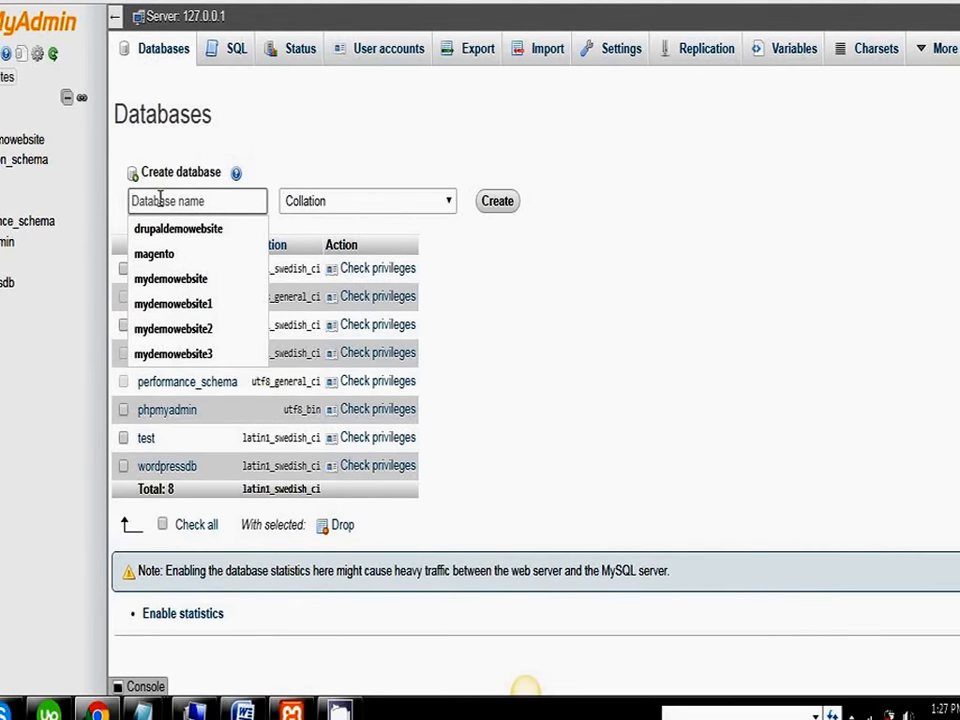
{"action": "type", "text": "joo"}
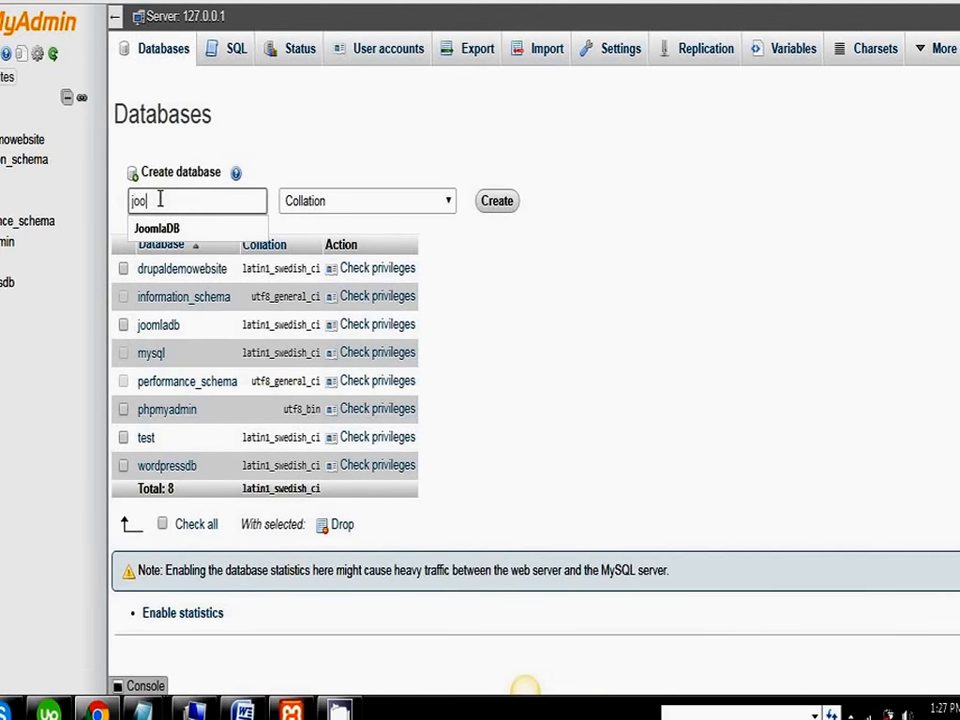
{"action": "left_click", "coordinate": [183, 232]}
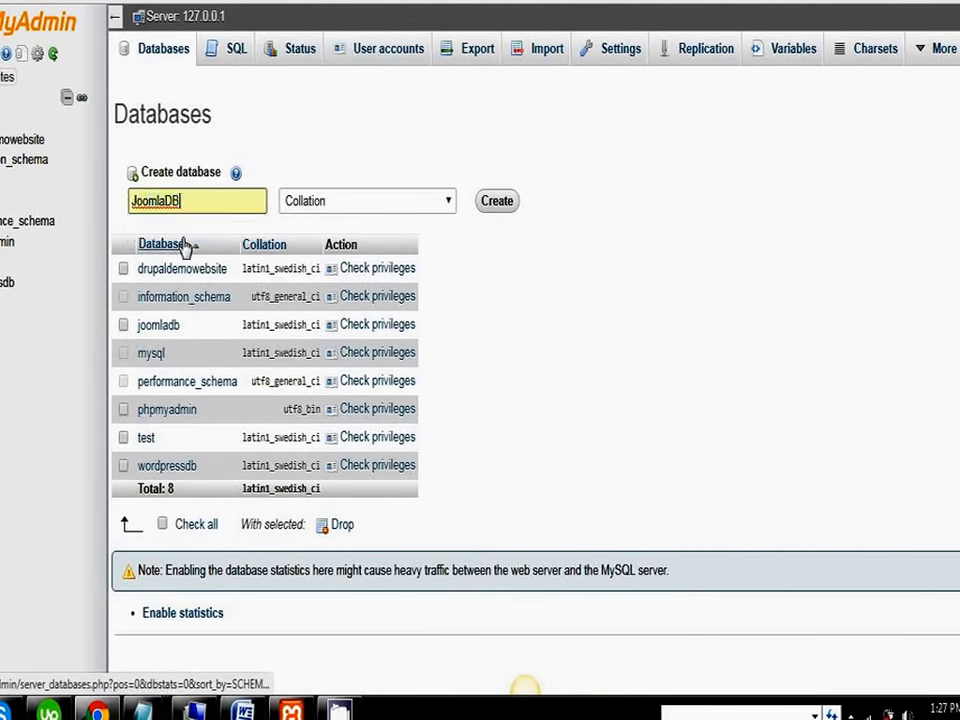
{"action": "left_click", "coordinate": [187, 204]}
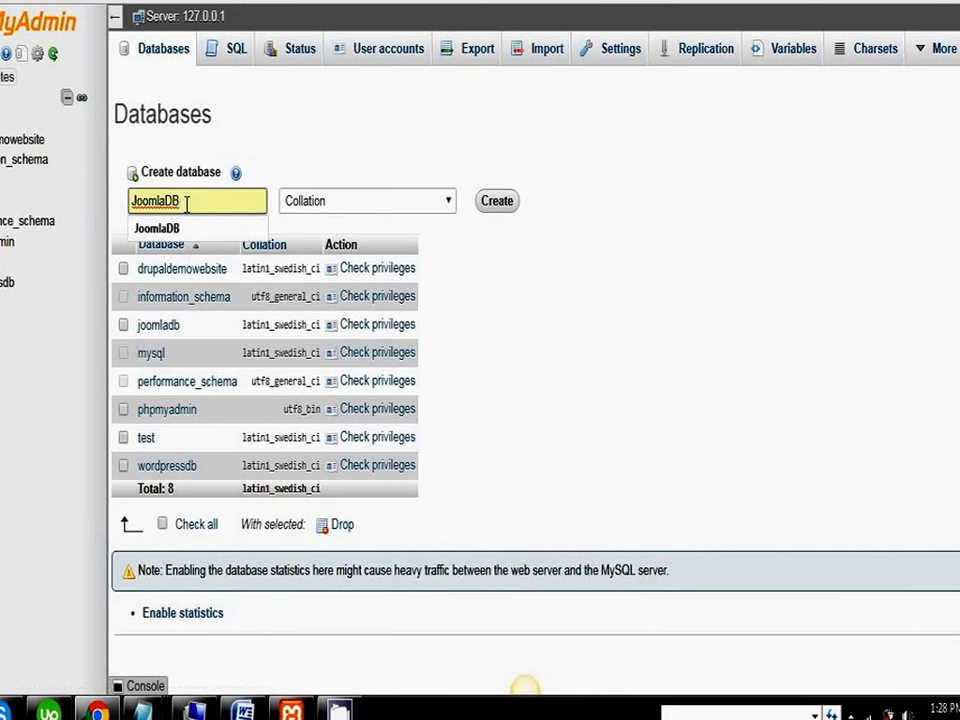
{"action": "key", "text": "BackSpace"}
{"action": "type", "text": "a"}
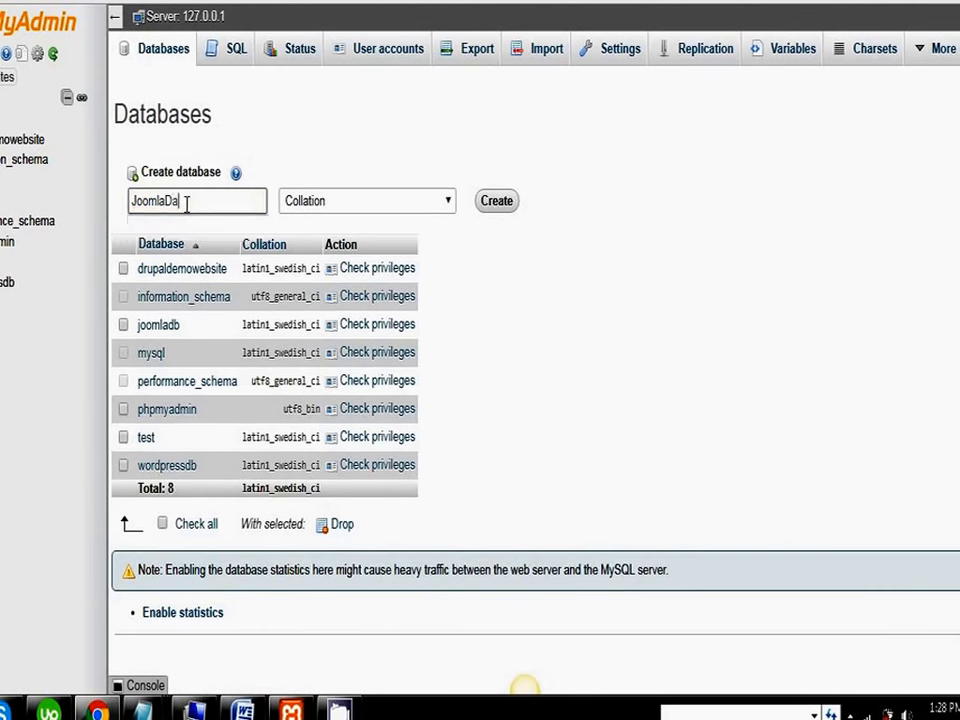
{"action": "type", "text": "ta"}
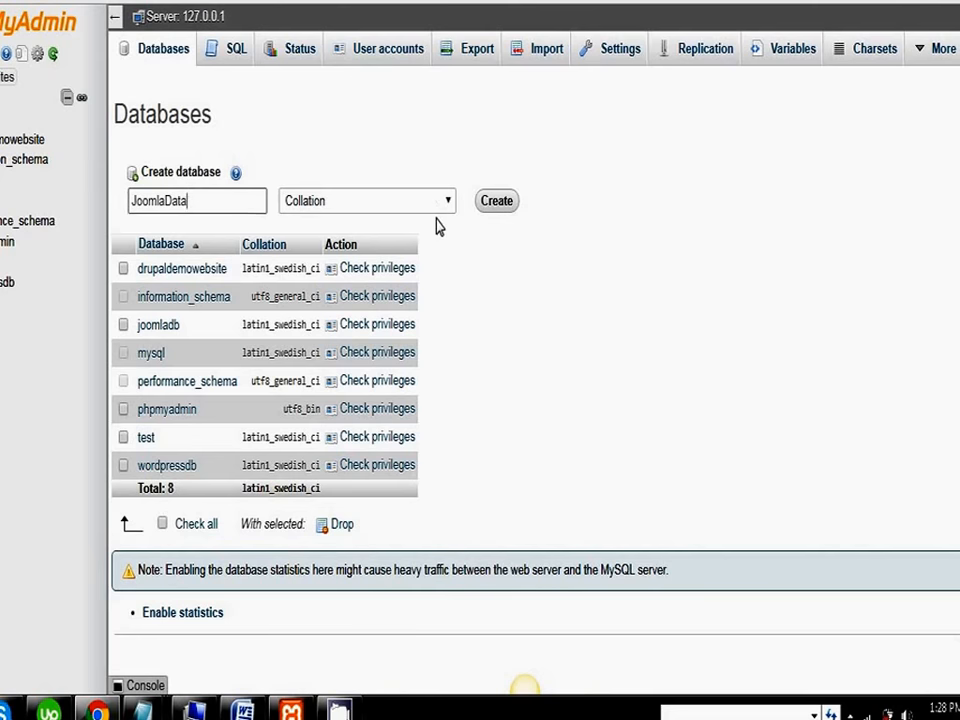
{"action": "left_click", "coordinate": [493, 218]}
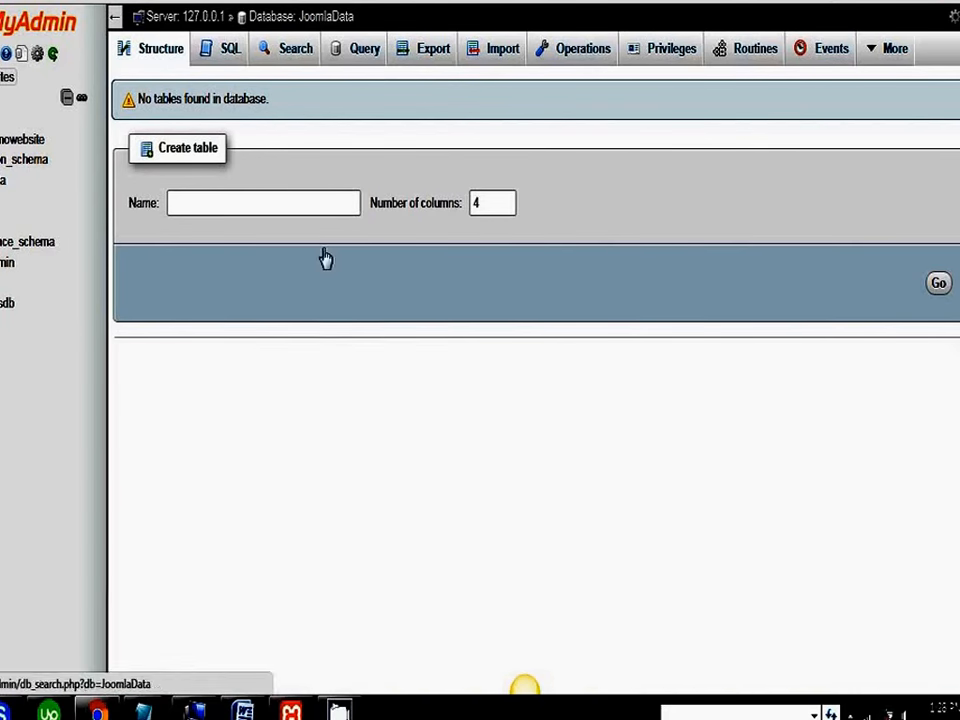
{"action": "left_click", "coordinate": [338, 711]}
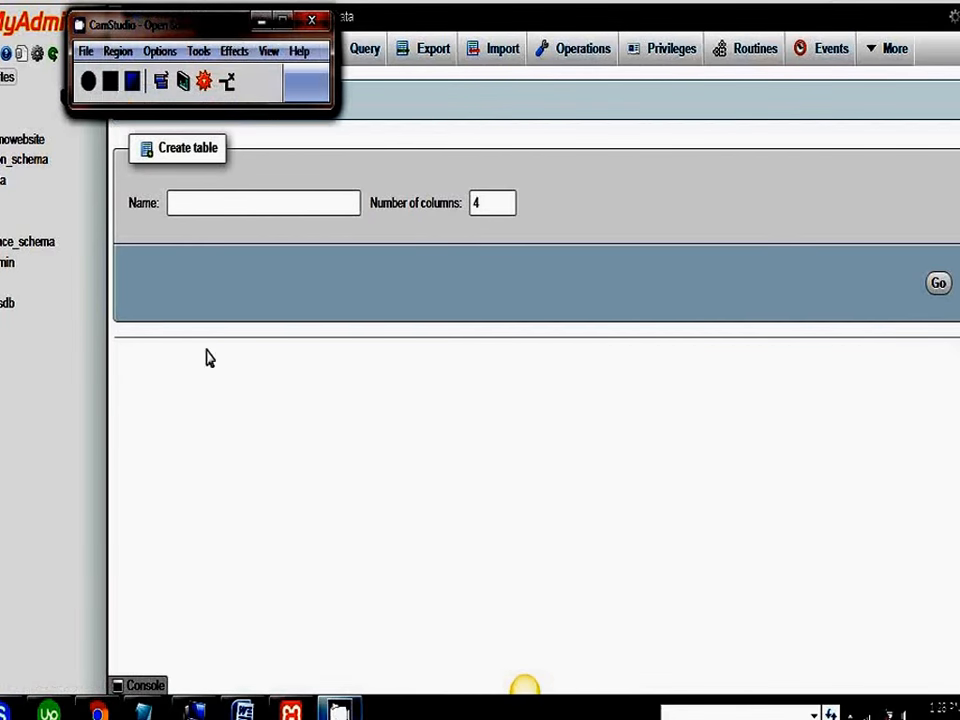
{"action": "left_click", "coordinate": [206, 430]}
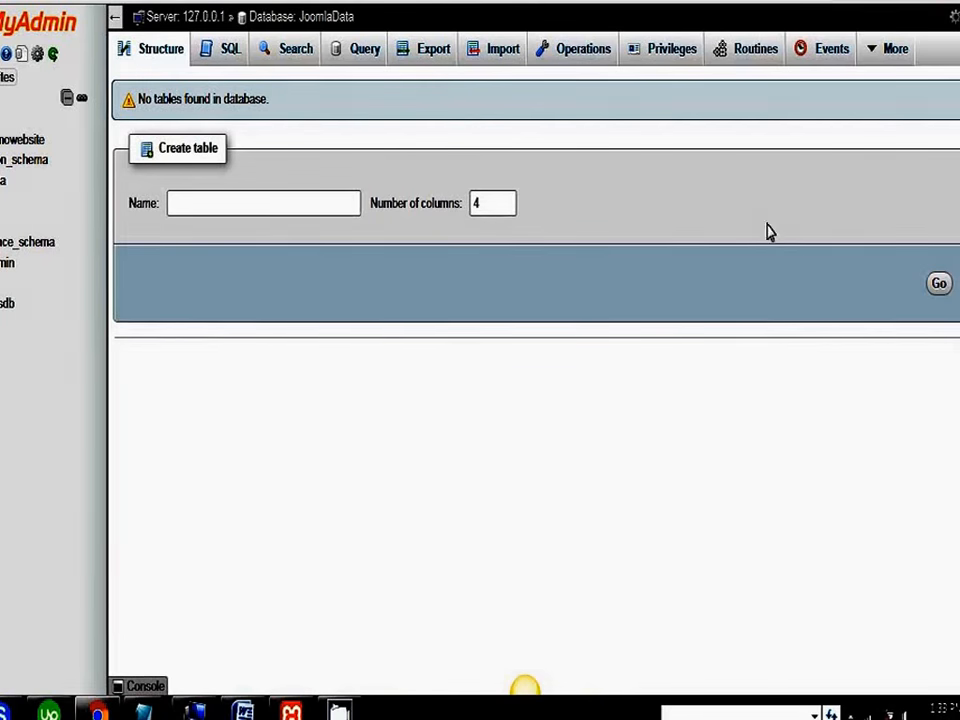
Step: Start adding a user account from the JoomlaData database's privileges and go to its user name entry
{"action": "left_click", "coordinate": [671, 52]}
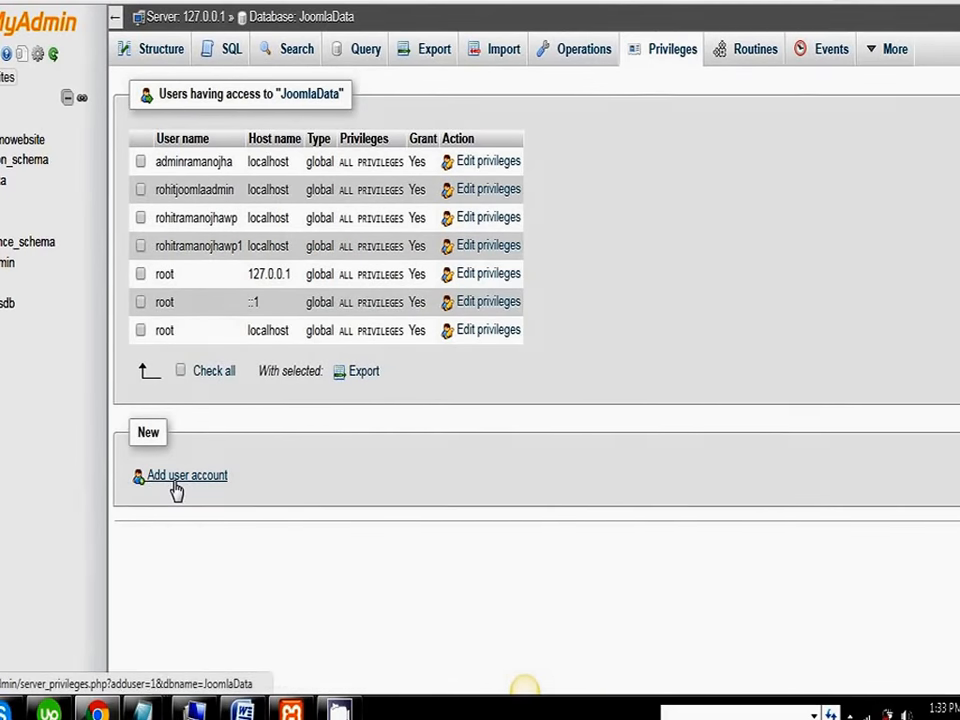
{"action": "left_click", "coordinate": [175, 480]}
{"action": "left_click", "coordinate": [408, 228]}
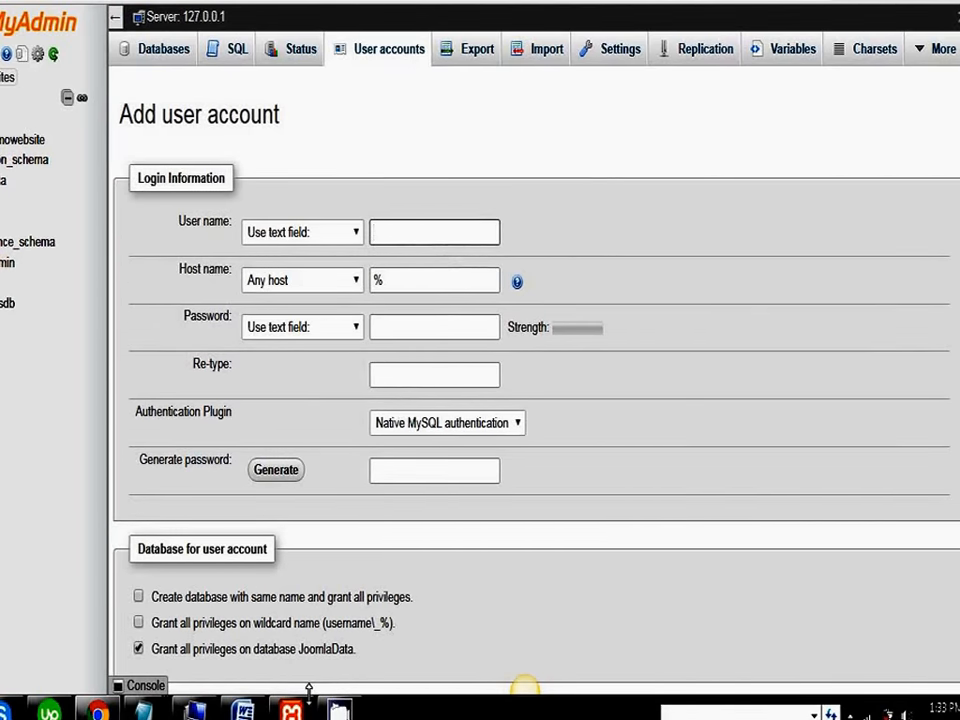
{"action": "left_click", "coordinate": [339, 711]}
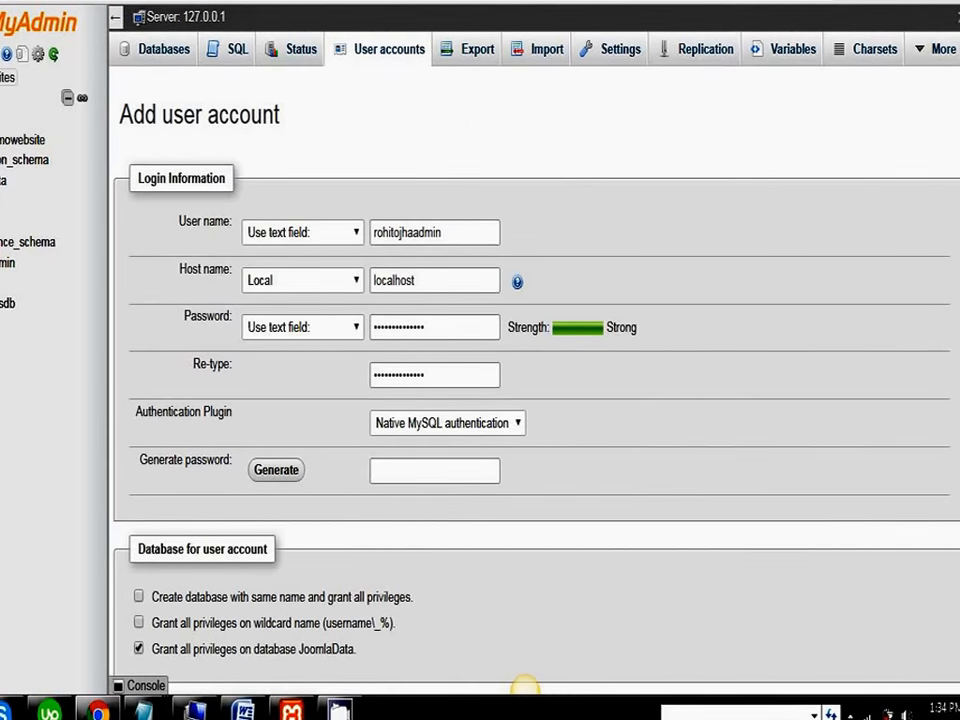
Step: Give the new user account all global privileges and create the account
{"action": "scroll", "coordinate": [523, 686], "scroll_direction": "down", "scroll_amount": 3}
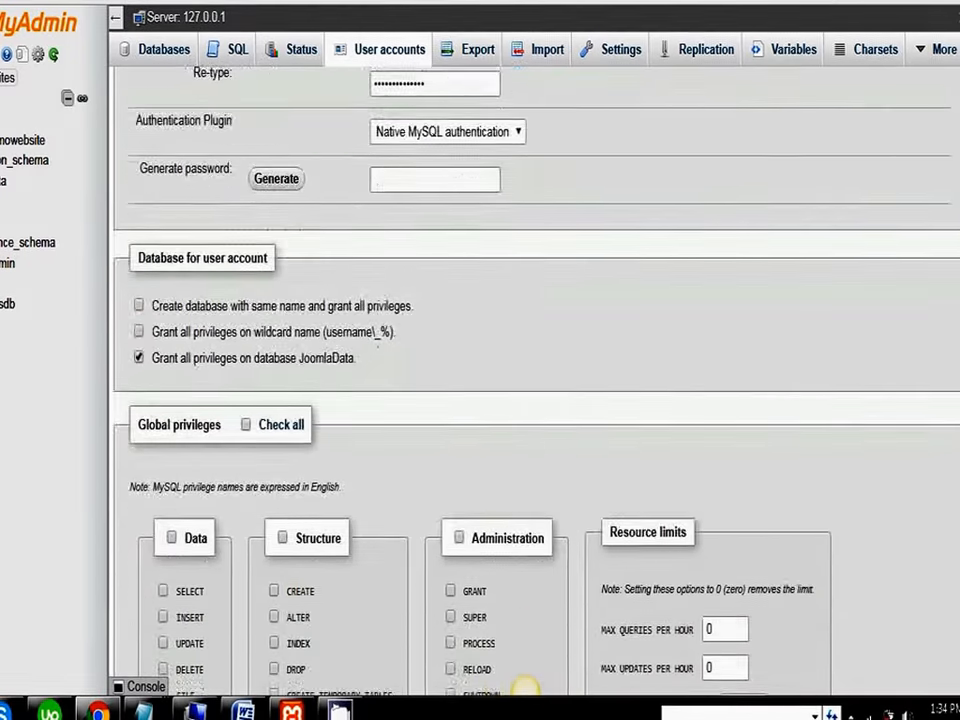
{"action": "scroll", "coordinate": [156, 486], "scroll_direction": "down", "scroll_amount": 1}
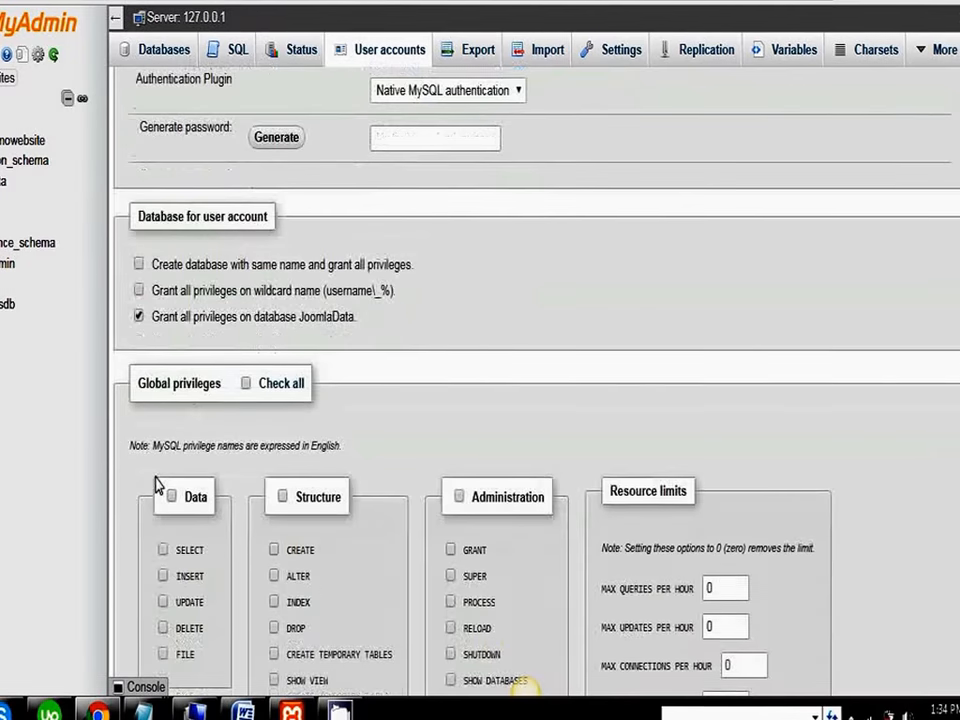
{"action": "left_click", "coordinate": [246, 385]}
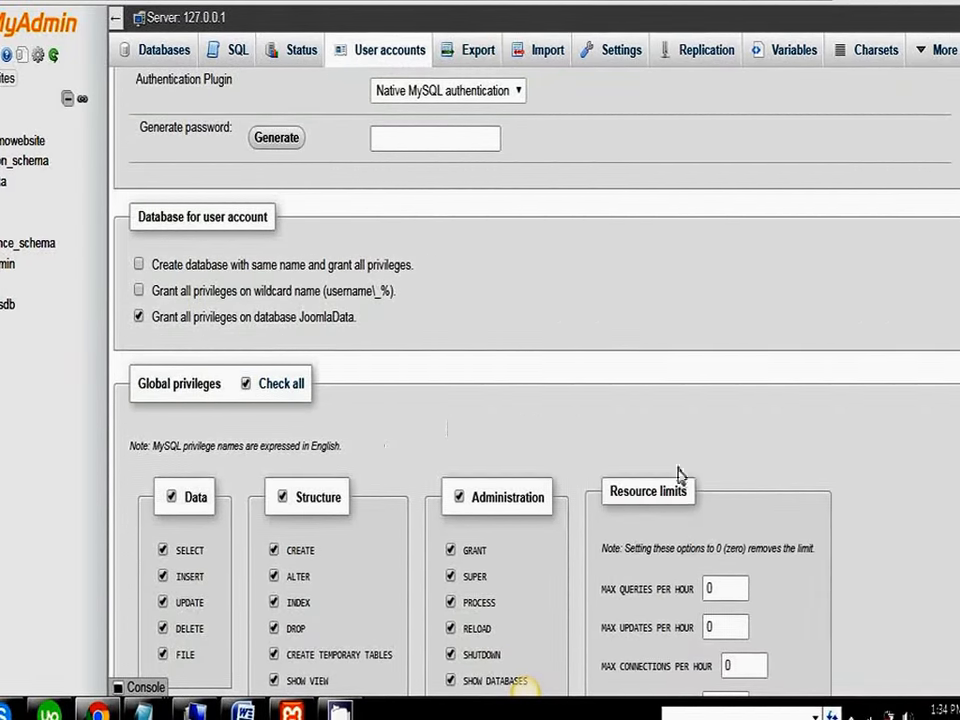
{"action": "scroll", "coordinate": [951, 489], "scroll_direction": "down", "scroll_amount": 6}
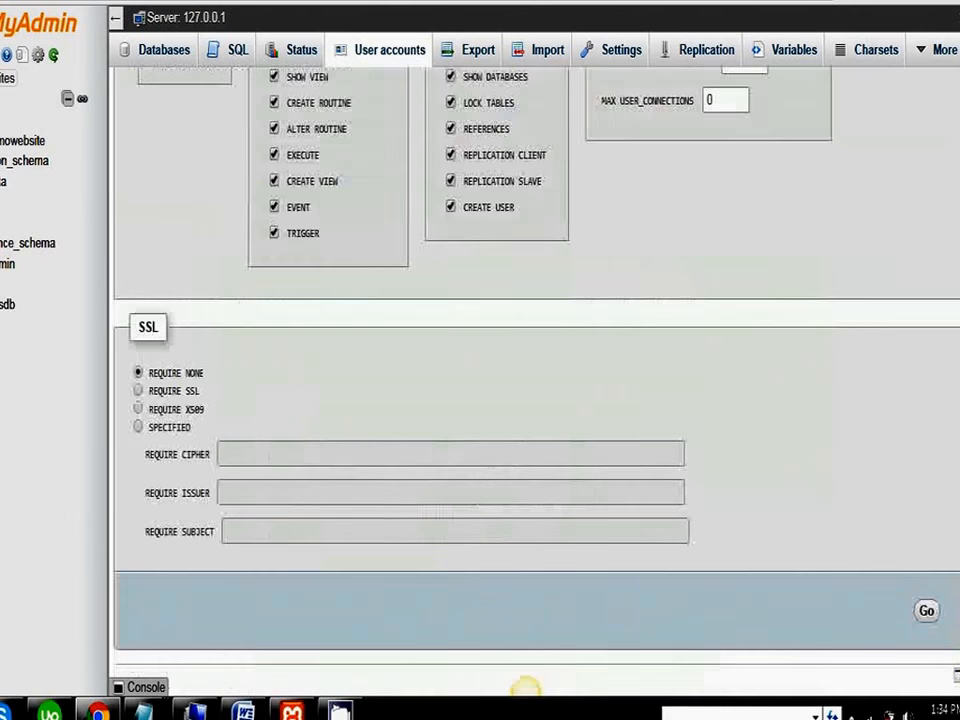
{"action": "left_click", "coordinate": [927, 615]}
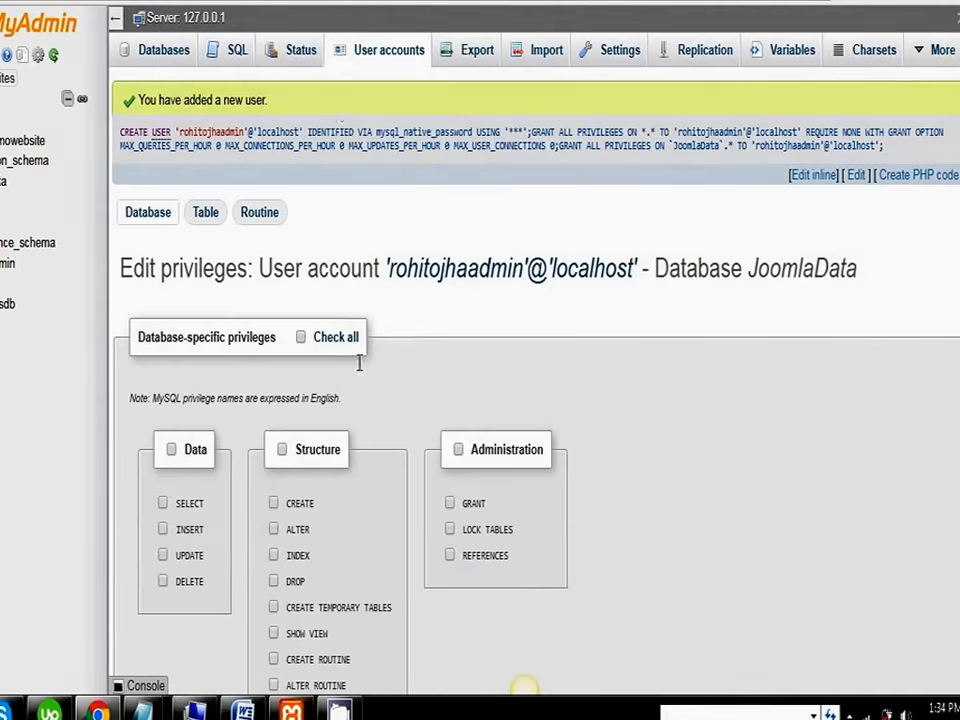
{"action": "left_click", "coordinate": [341, 709]}
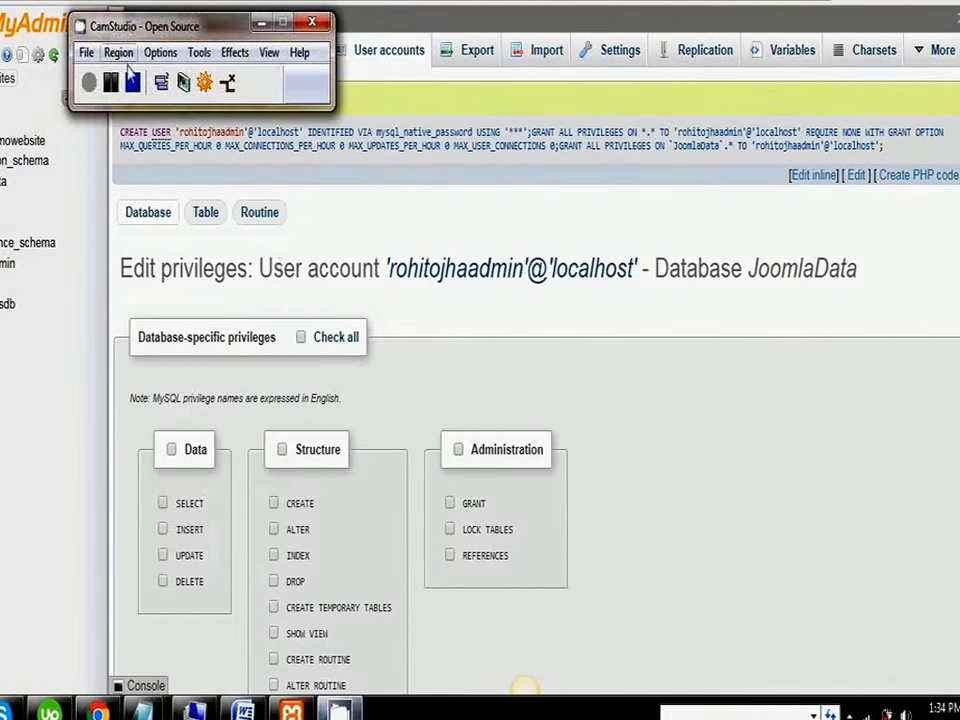
{"action": "left_click", "coordinate": [133, 82]}
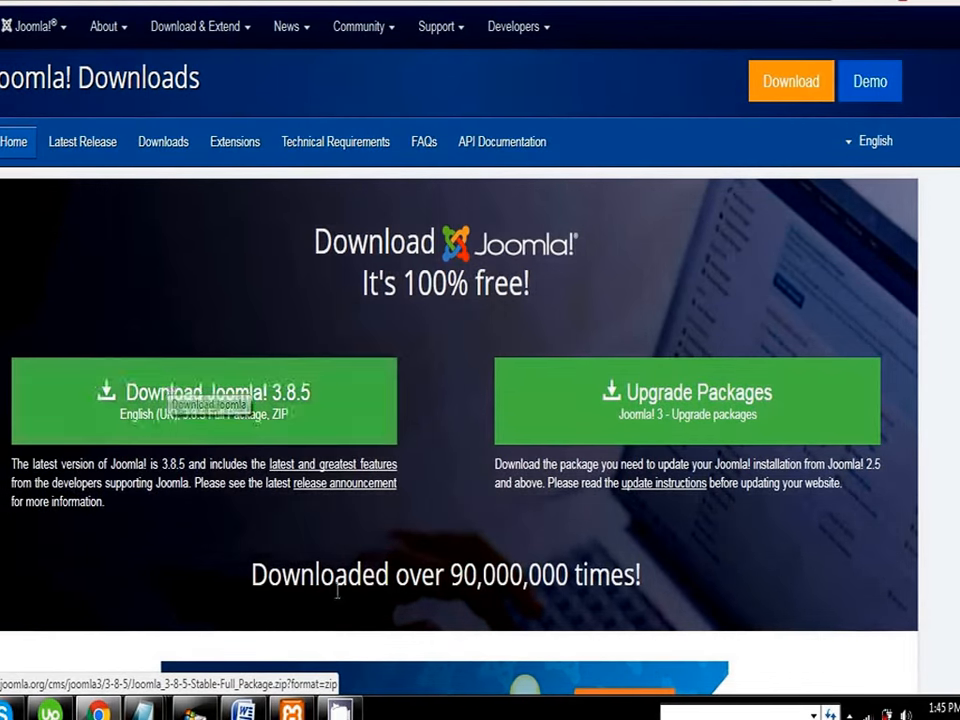
Step: Switch to Windows Explorer and extract the Joomla_3.8.5-Stable-Full_Package archive directly into its own folder, C:\xampp\htdocs\JoomlaWeb
{"action": "left_click", "coordinate": [193, 711]}
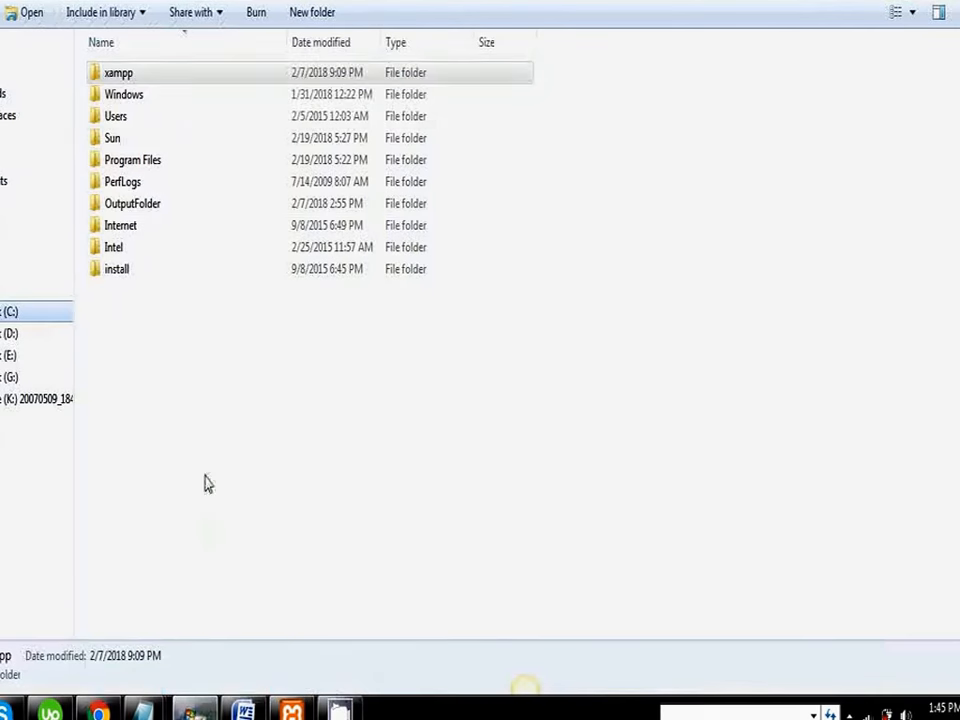
{"action": "double_click", "coordinate": [145, 77]}
{"action": "left_click", "coordinate": [128, 185]}
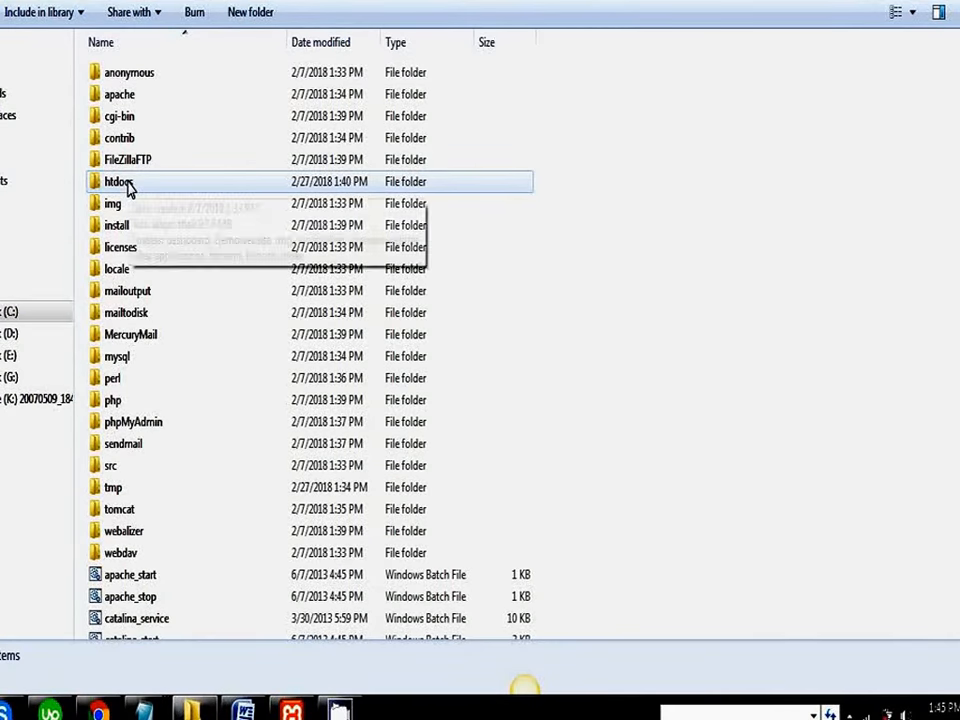
{"action": "double_click", "coordinate": [128, 186]}
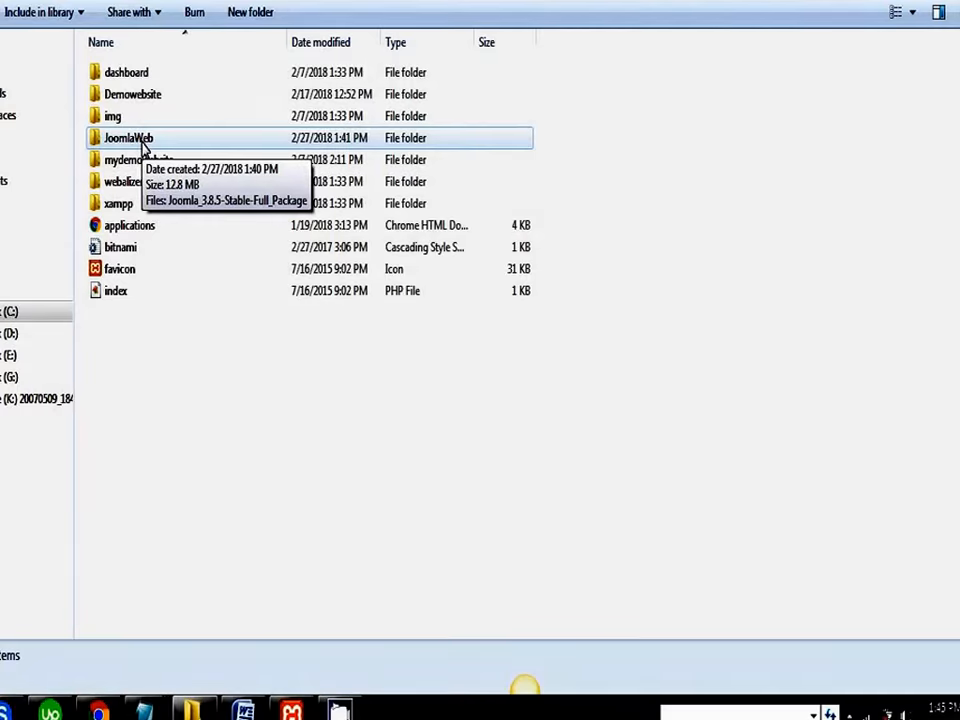
{"action": "double_click", "coordinate": [144, 146]}
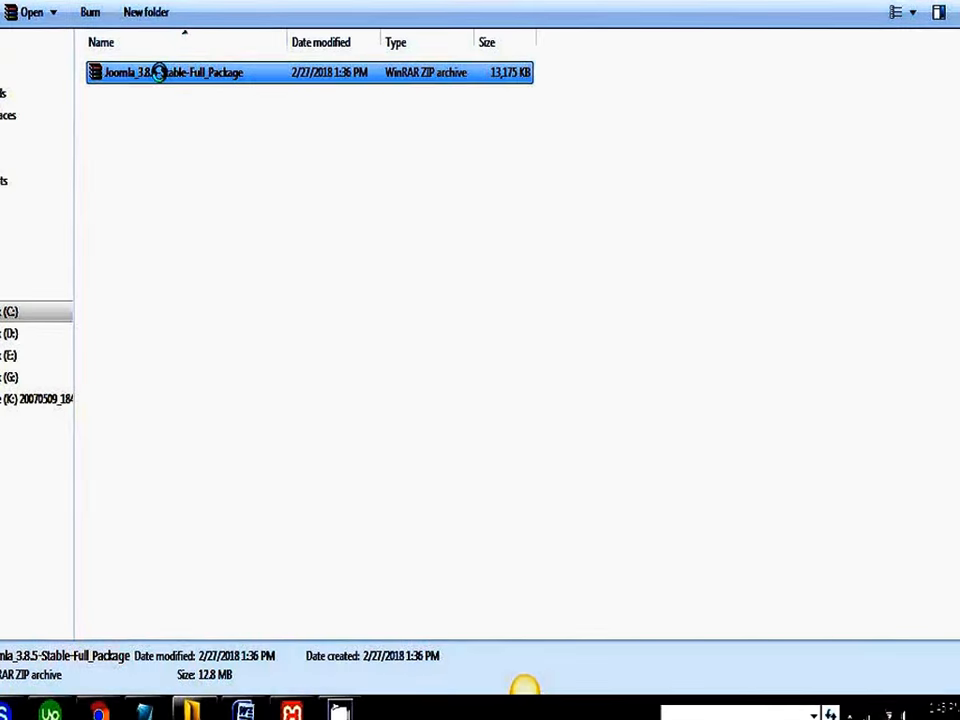
{"action": "right_click", "coordinate": [158, 72]}
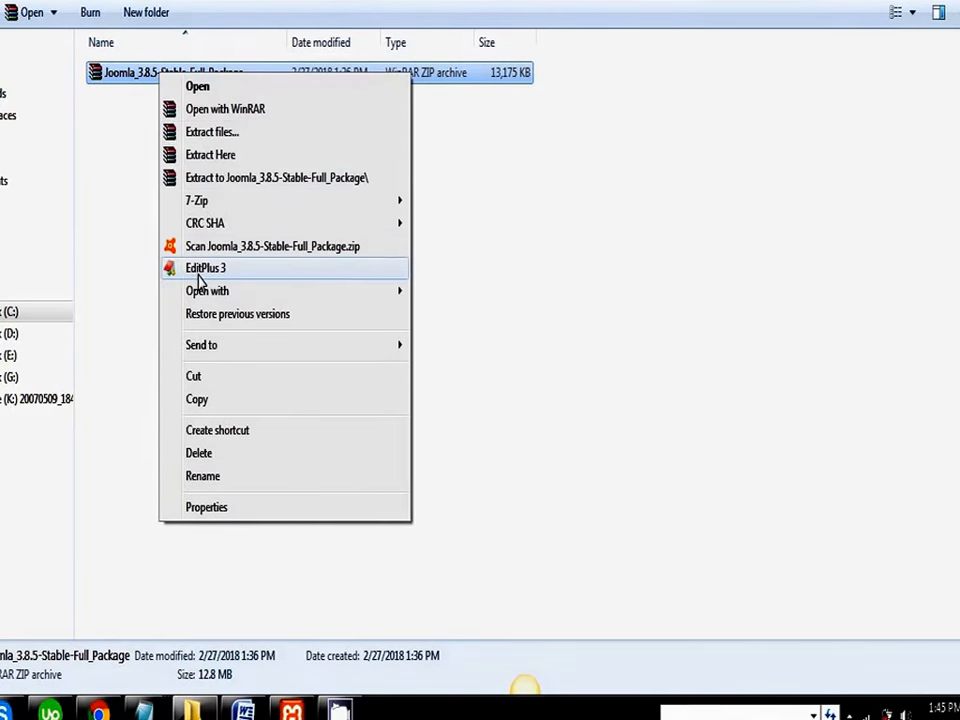
{"action": "left_click", "coordinate": [210, 155]}
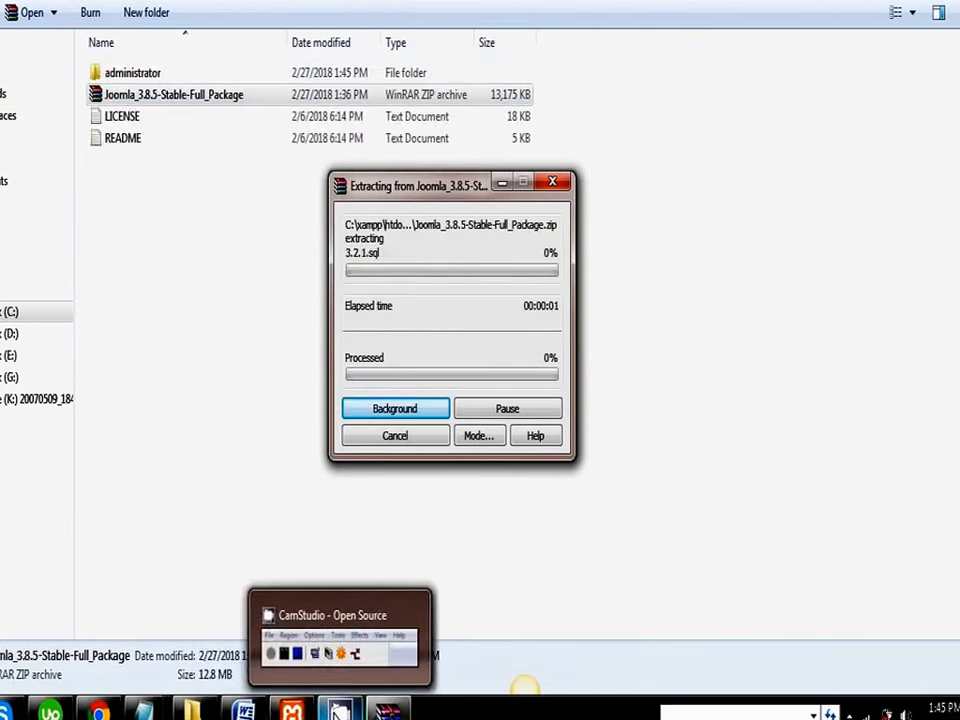
{"action": "left_click", "coordinate": [338, 711]}
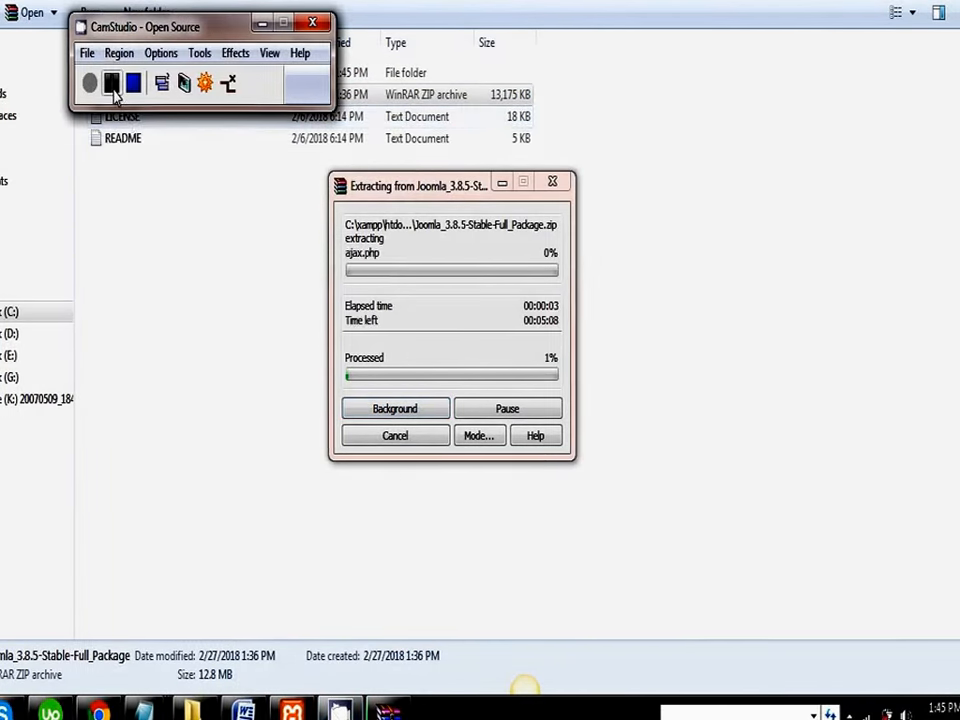
{"action": "left_click", "coordinate": [111, 86]}
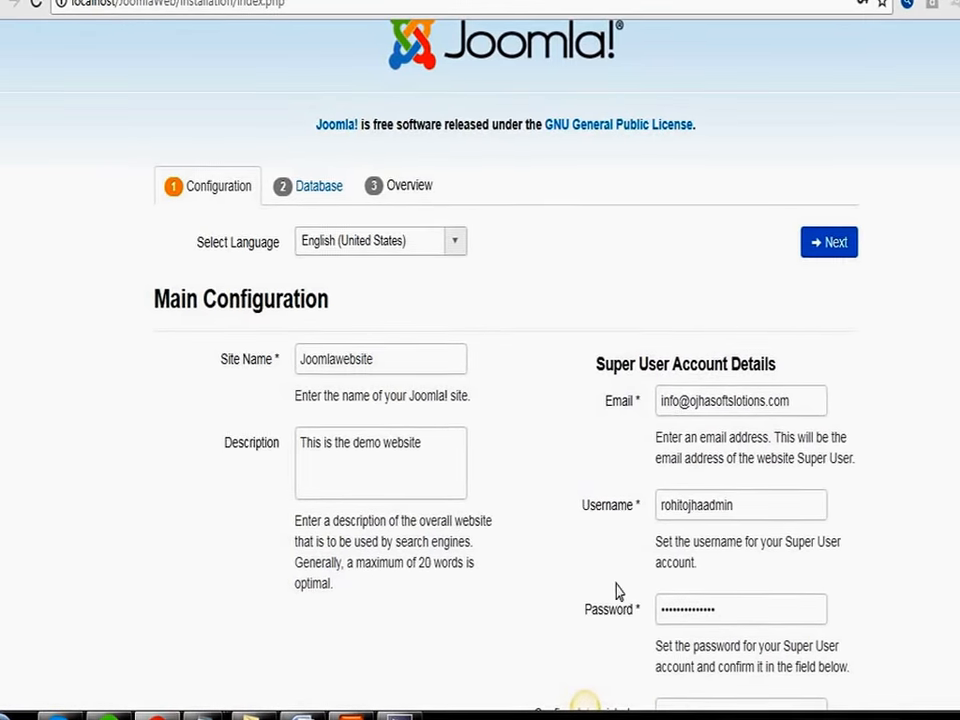
Step: Submit the installer's main configuration to reach the database settings and save the super user login in the browser
{"action": "scroll", "coordinate": [587, 700], "scroll_direction": "down", "scroll_amount": 2}
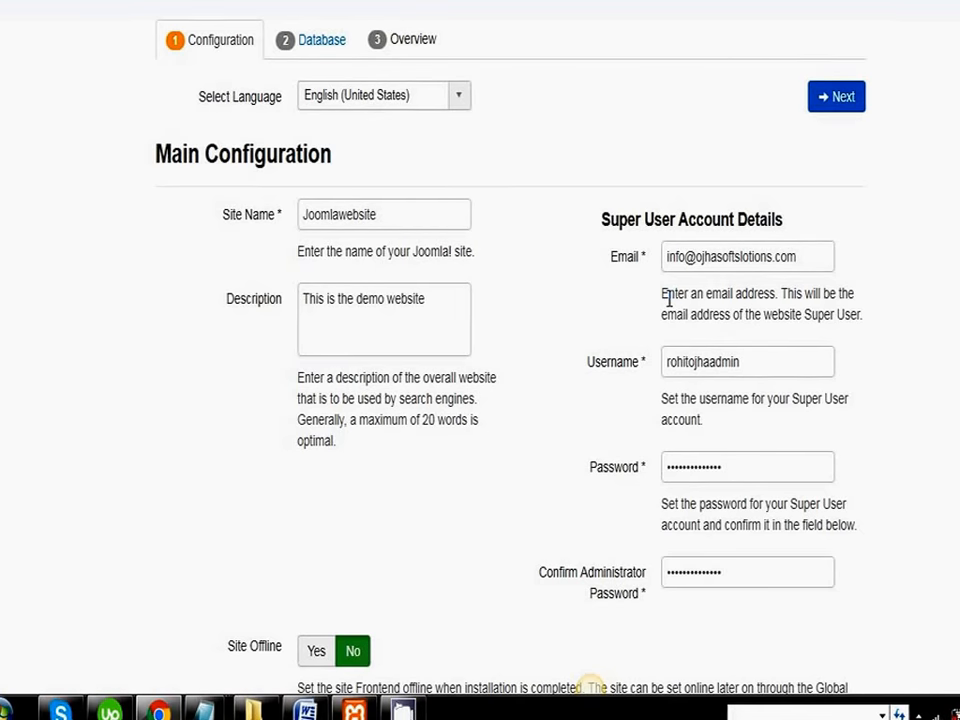
{"action": "left_click", "coordinate": [836, 97]}
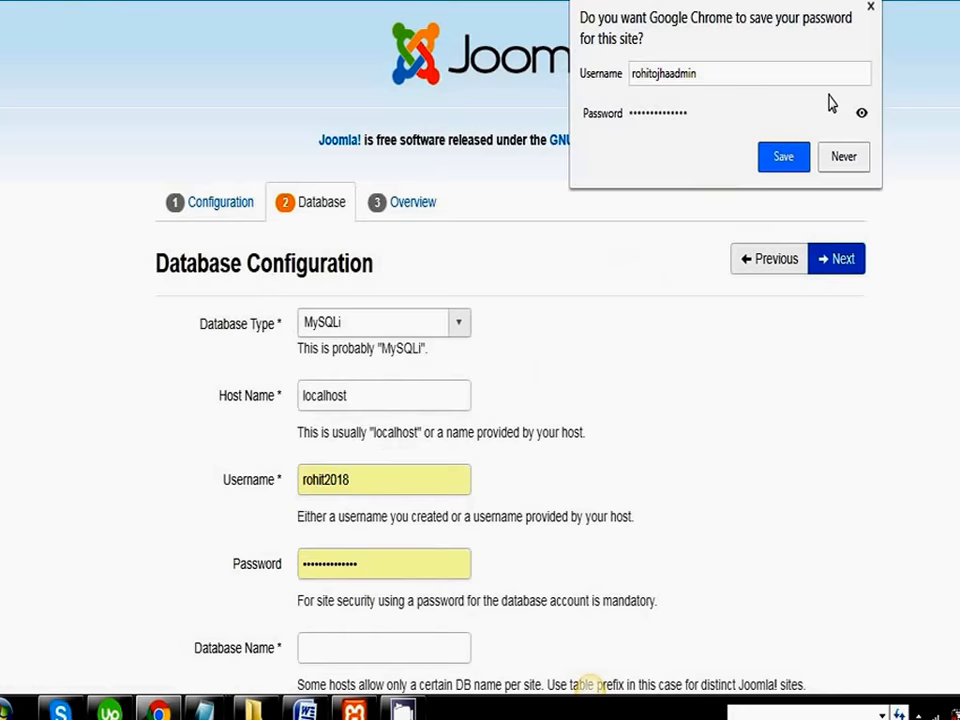
{"action": "left_click", "coordinate": [785, 157]}
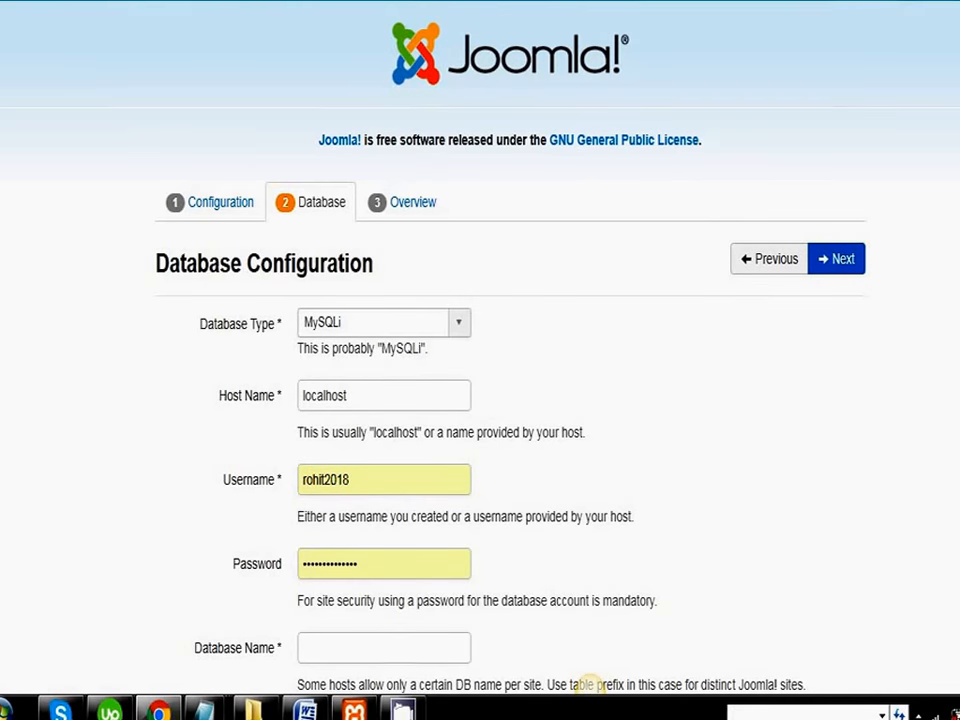
{"action": "left_click", "coordinate": [411, 712]}
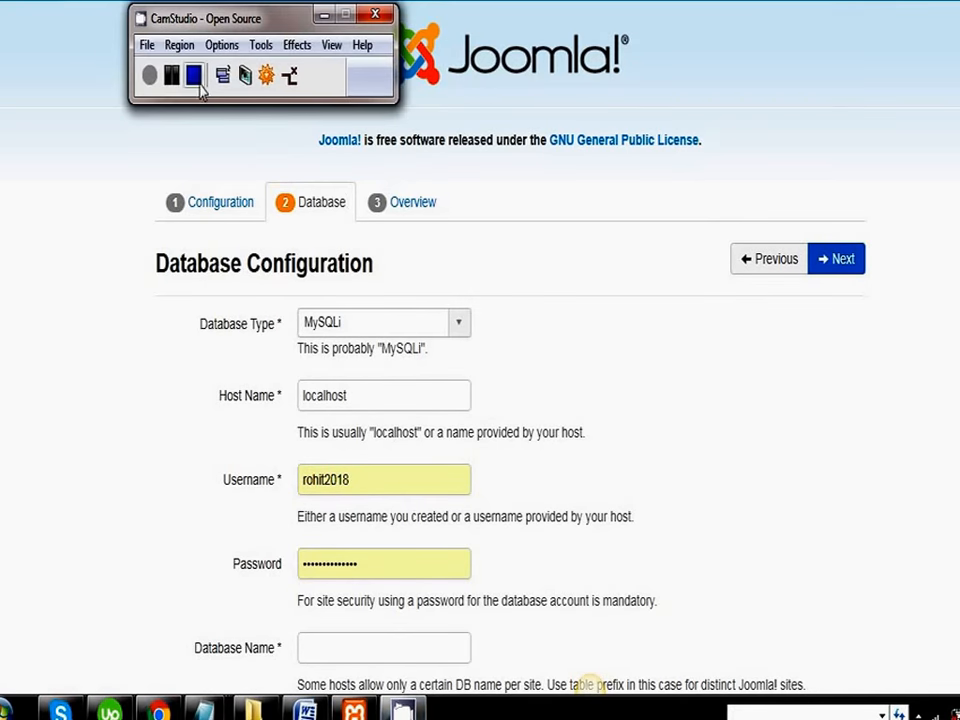
{"action": "left_click", "coordinate": [196, 78]}
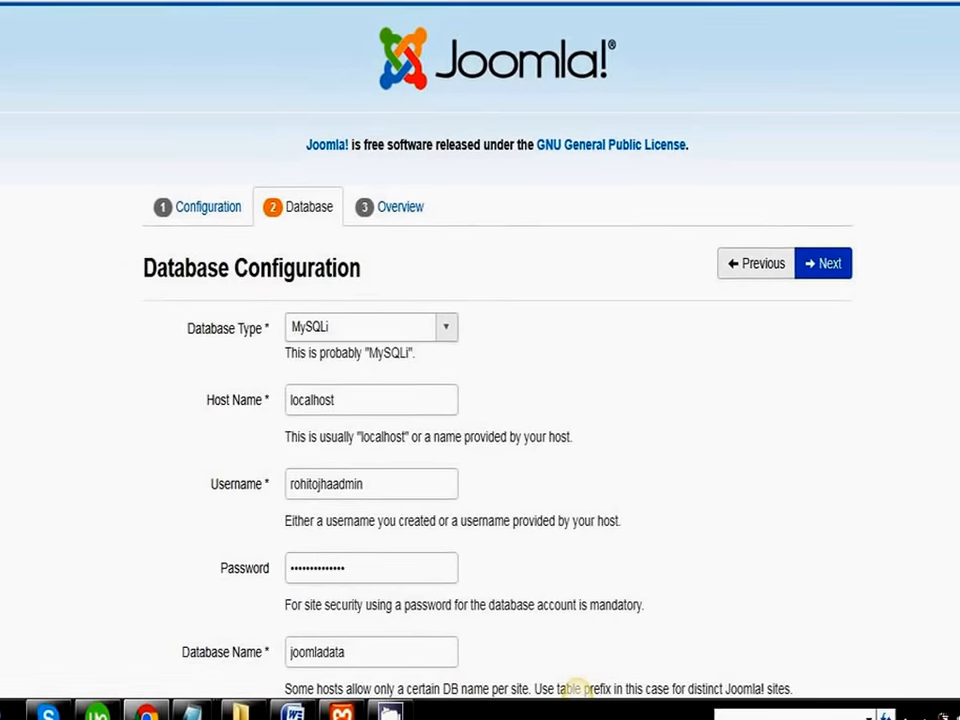
Step: Review the completed database configuration and submit it to continue to the installation overview
{"action": "scroll", "coordinate": [577, 690], "scroll_direction": "down", "scroll_amount": 1}
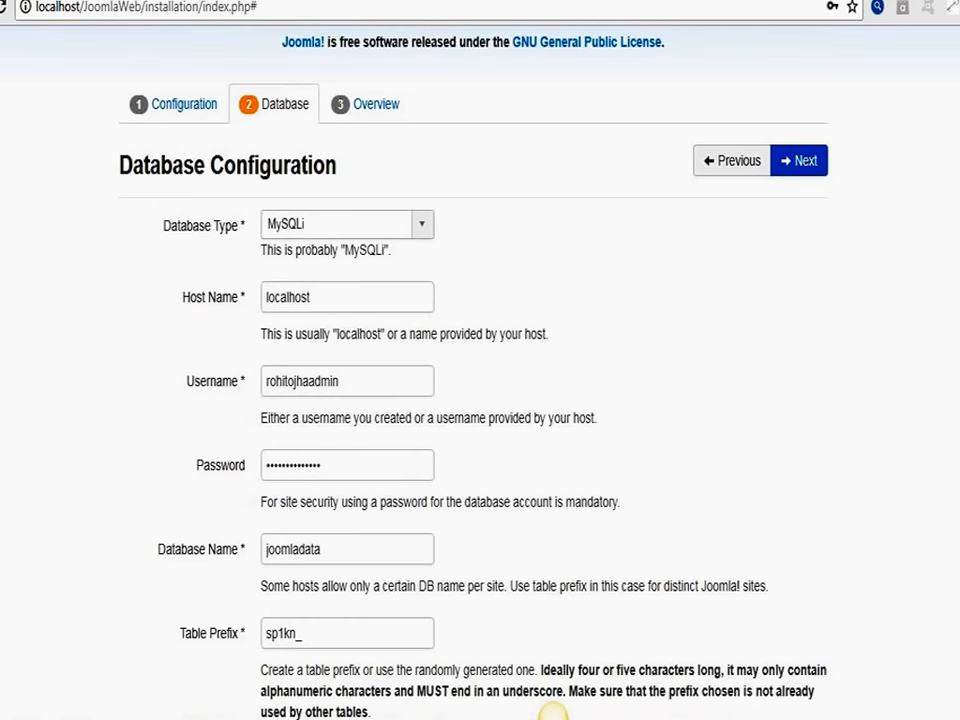
{"action": "scroll", "coordinate": [553, 717], "scroll_direction": "down", "scroll_amount": 1}
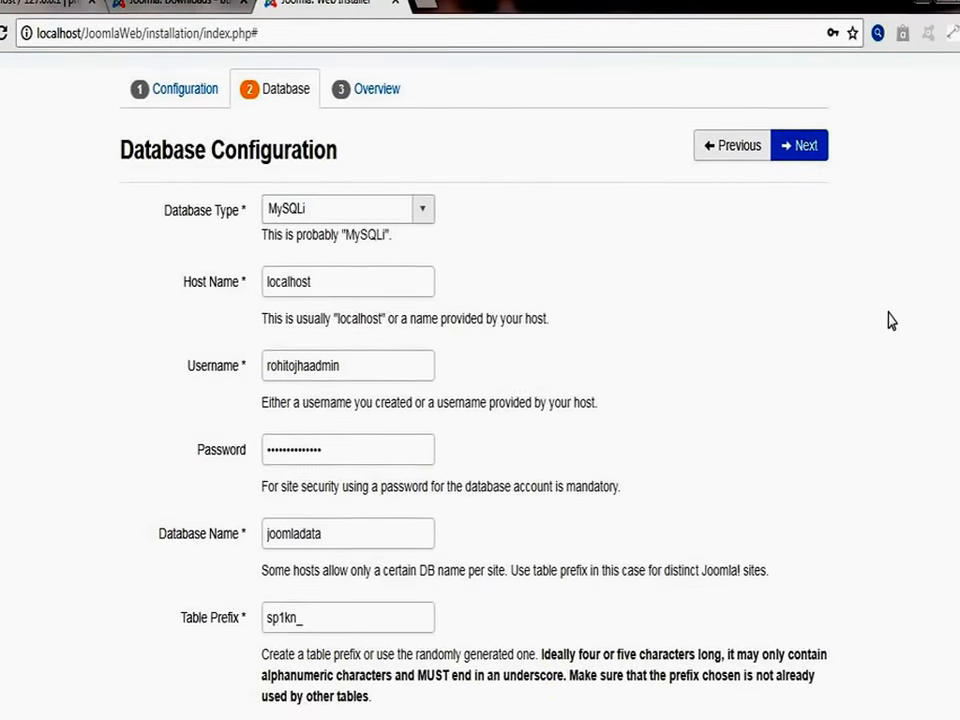
{"action": "left_click", "coordinate": [805, 148]}
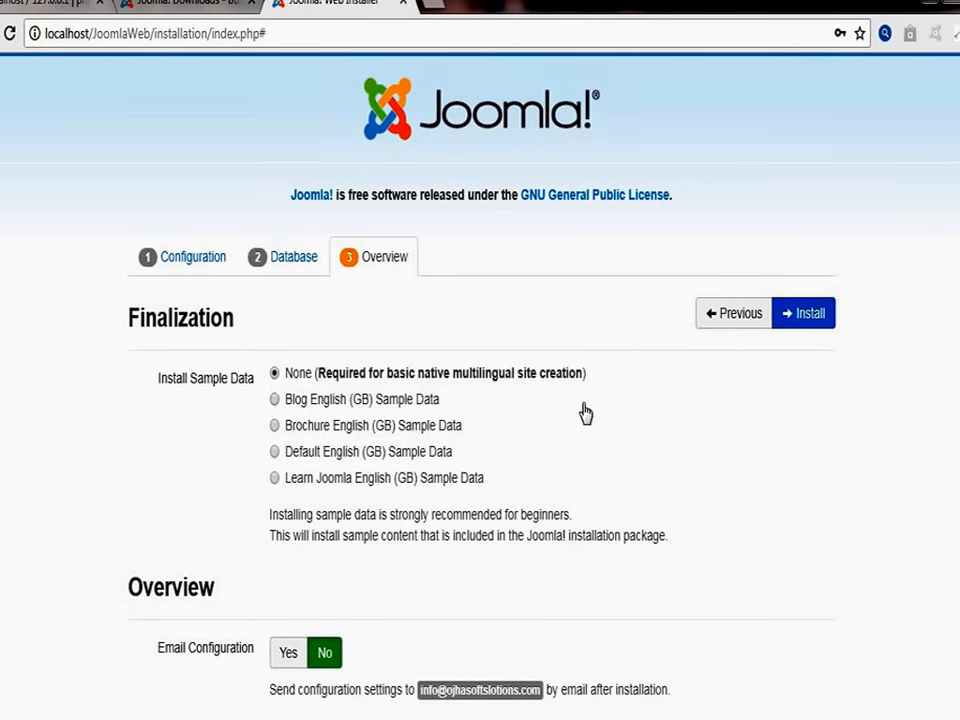
Step: Choose the Default English (GB) Sample Data, review the configuration overview and pre-installation checks, and start the Joomla installation
{"action": "left_click", "coordinate": [275, 453]}
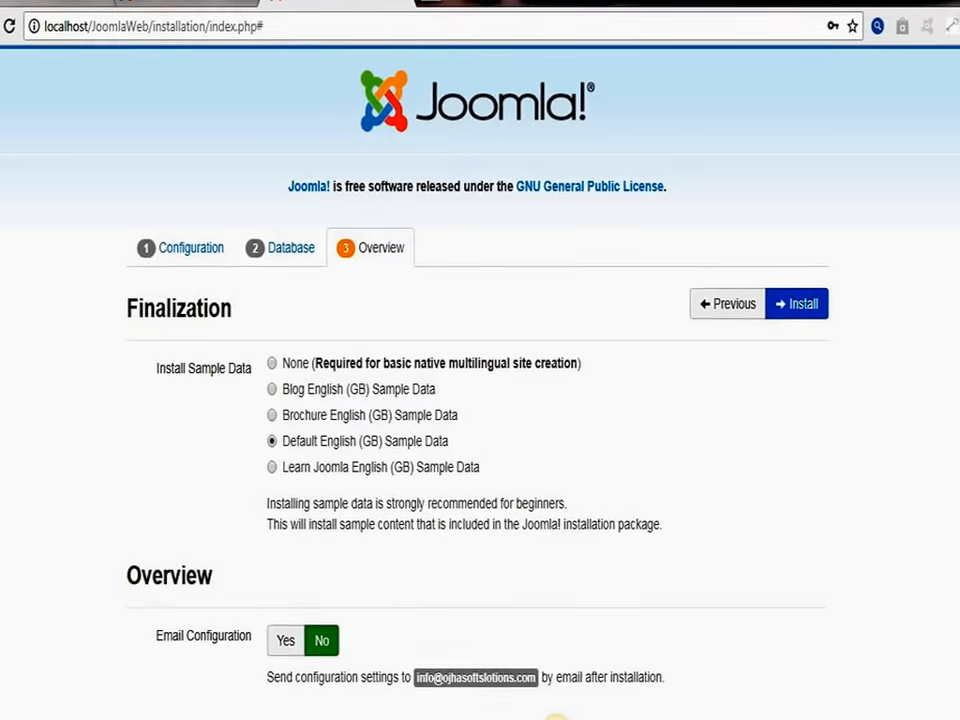
{"action": "scroll", "coordinate": [551, 706], "scroll_direction": "down", "scroll_amount": 5}
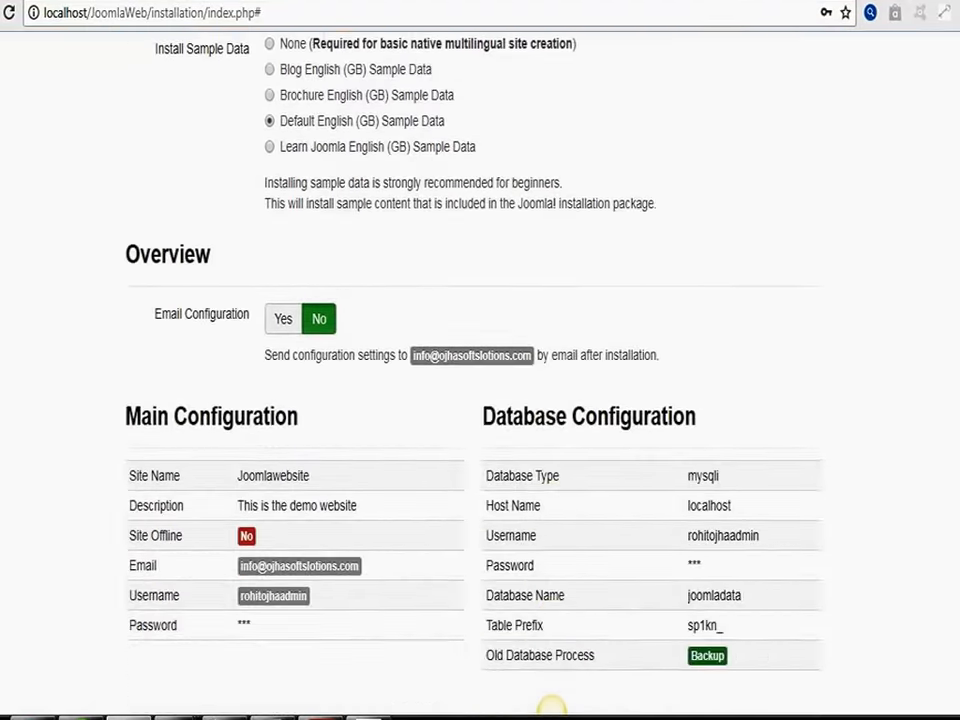
{"action": "scroll", "coordinate": [551, 706], "scroll_direction": "down", "scroll_amount": 2}
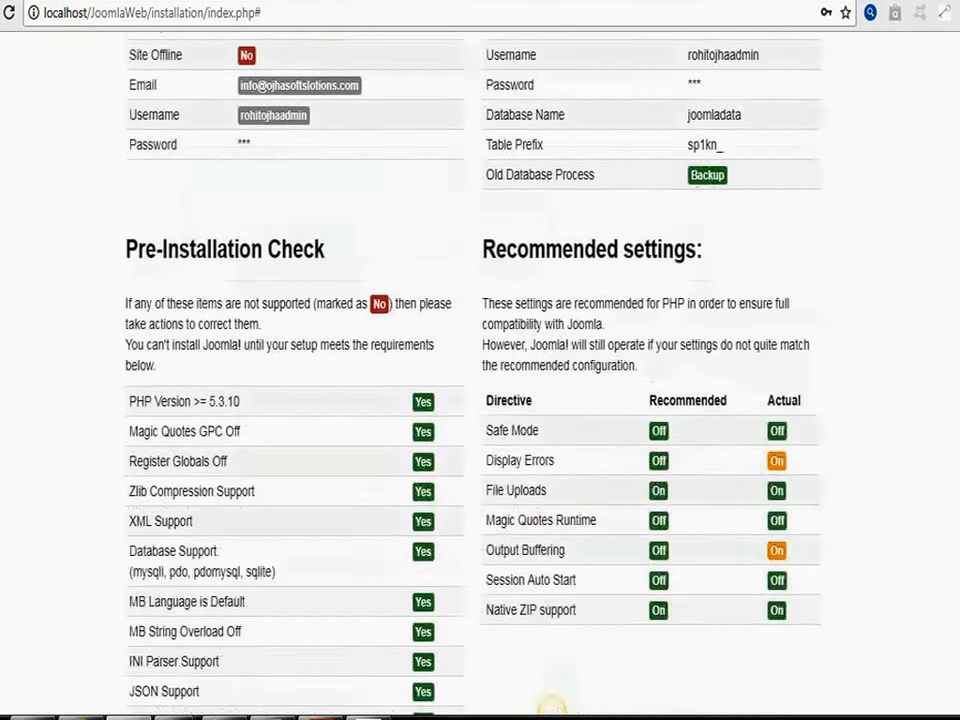
{"action": "scroll", "coordinate": [551, 706], "scroll_direction": "up", "scroll_amount": 6}
{"action": "scroll", "coordinate": [551, 706], "scroll_direction": "up", "scroll_amount": 1}
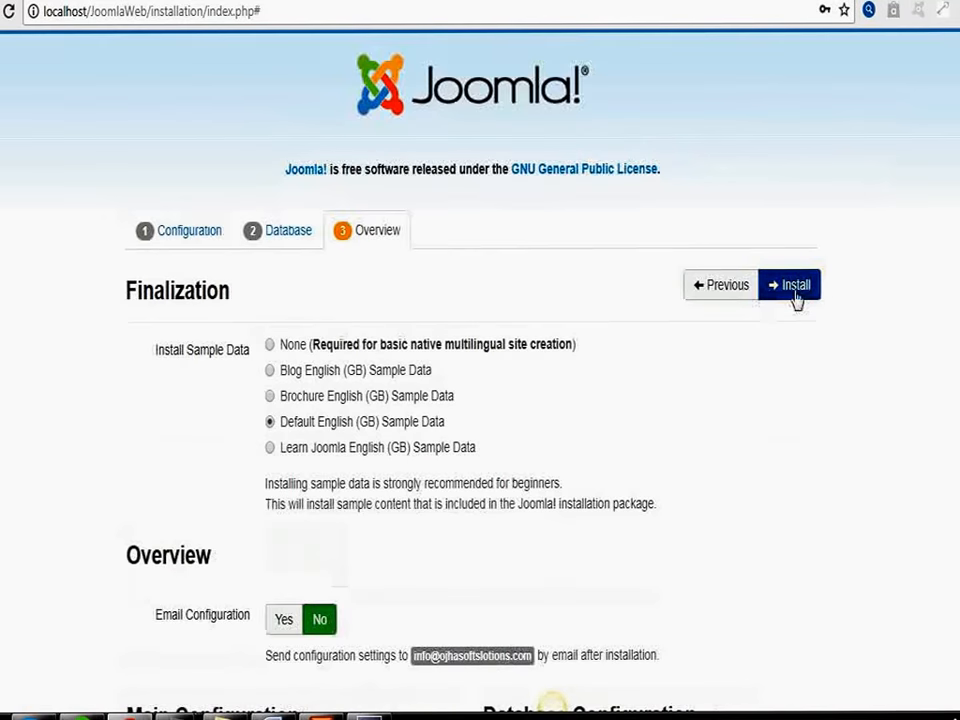
{"action": "left_click", "coordinate": [795, 288]}
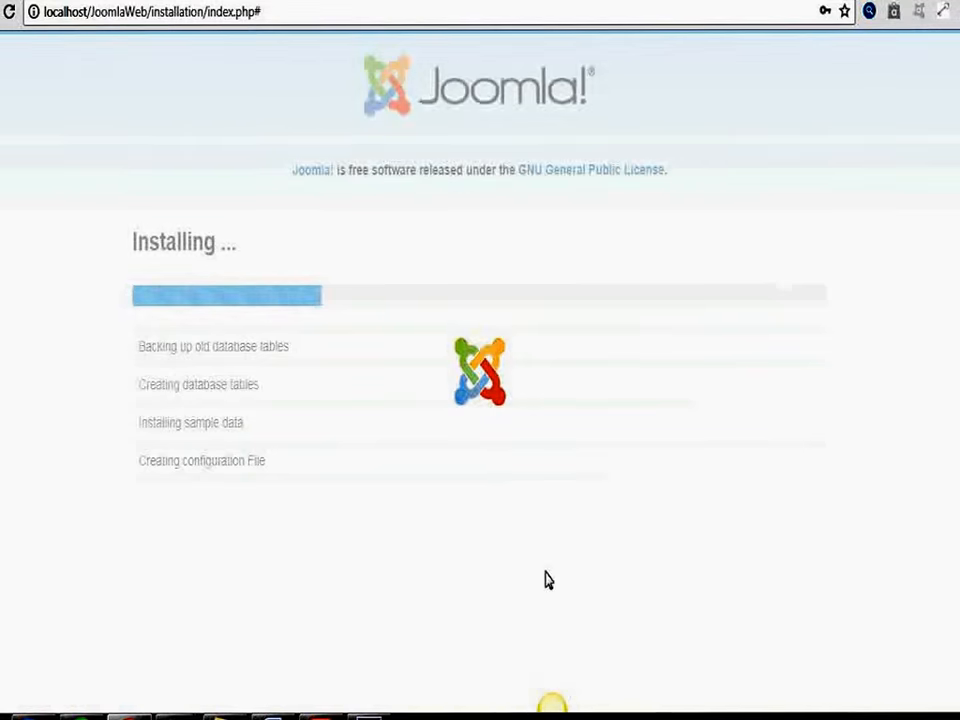
Step: Switch to Windows Explorer and locate the installation folder among the extracted Joomla files
{"action": "left_click", "coordinate": [366, 717]}
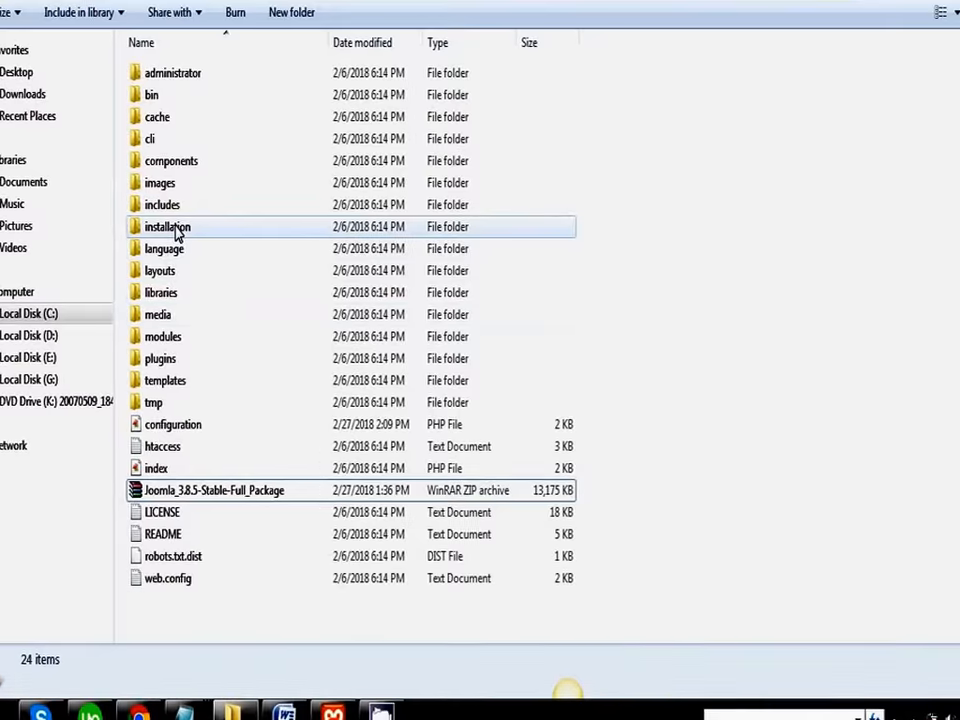
{"action": "mouse_move", "coordinate": [178, 235]}
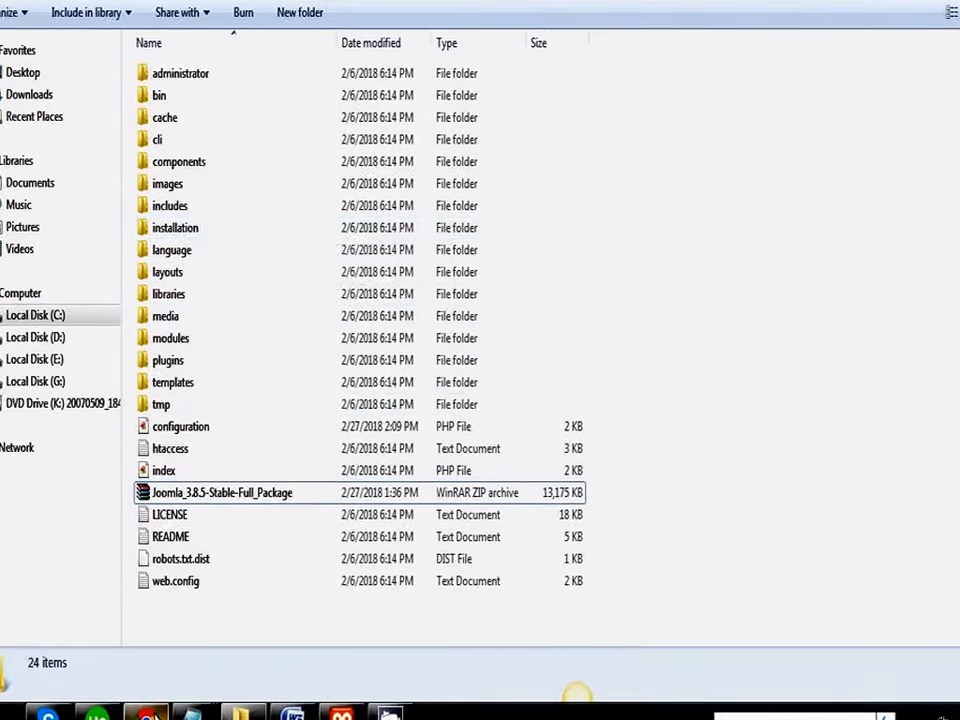